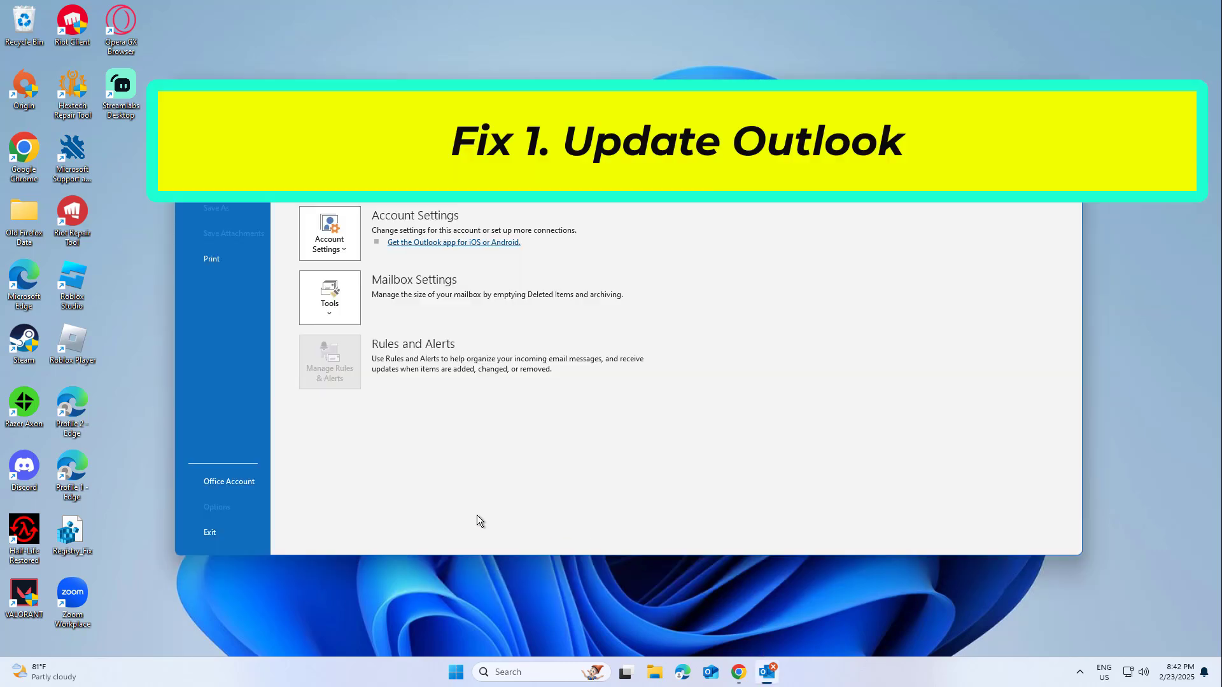
# - Open the Office Account page and bring up the update options for Outlook
pyautogui.click(229, 482)
pyautogui.click(627, 382)
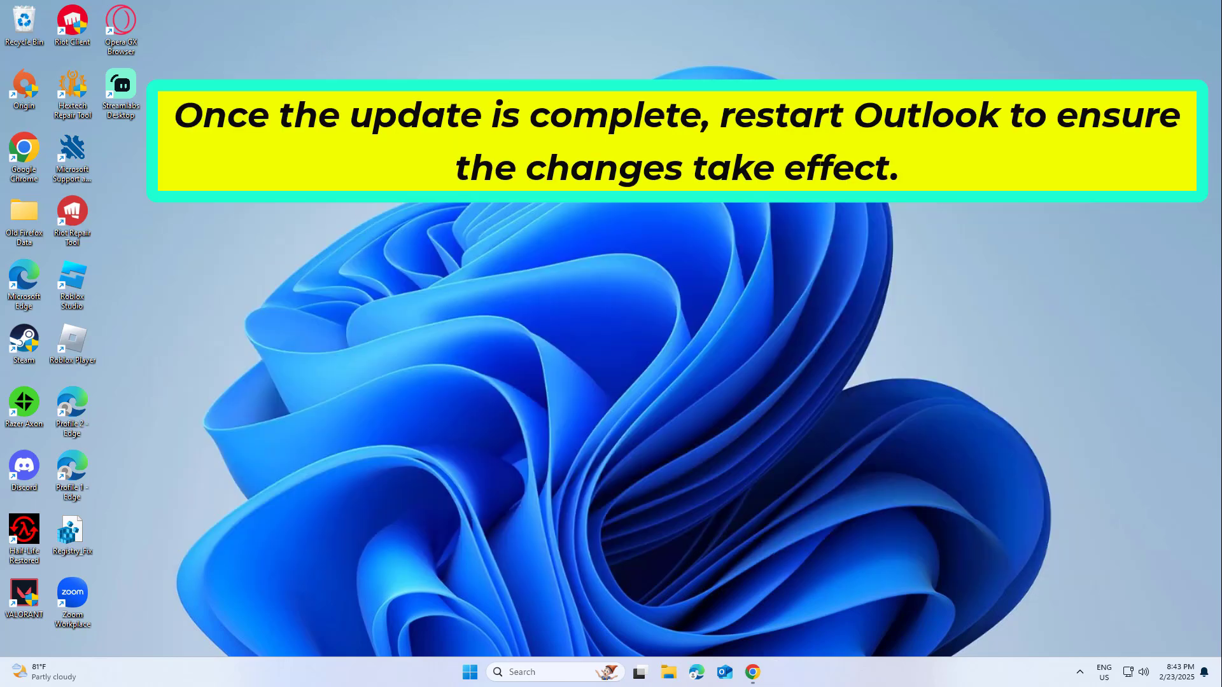
# - Open Credential Manager and expand a MicrosoftOffice16_Data generic credential under Windows Credentials
pyautogui.click(561, 673)
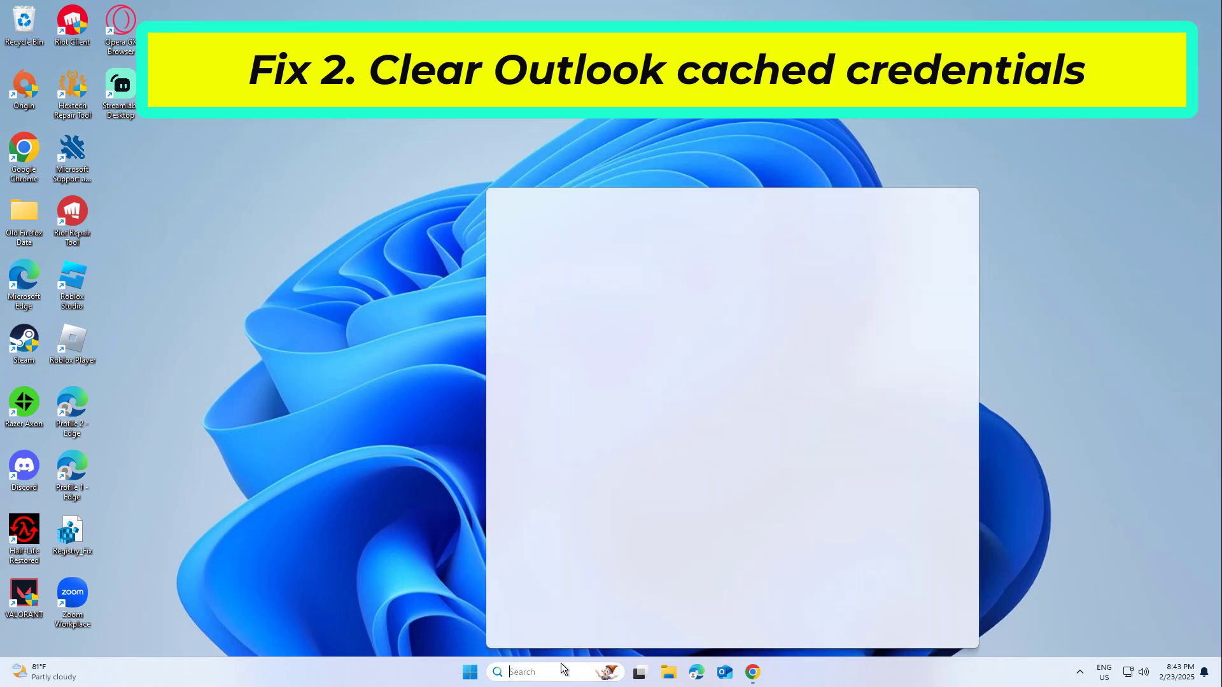
pyautogui.write('crede')
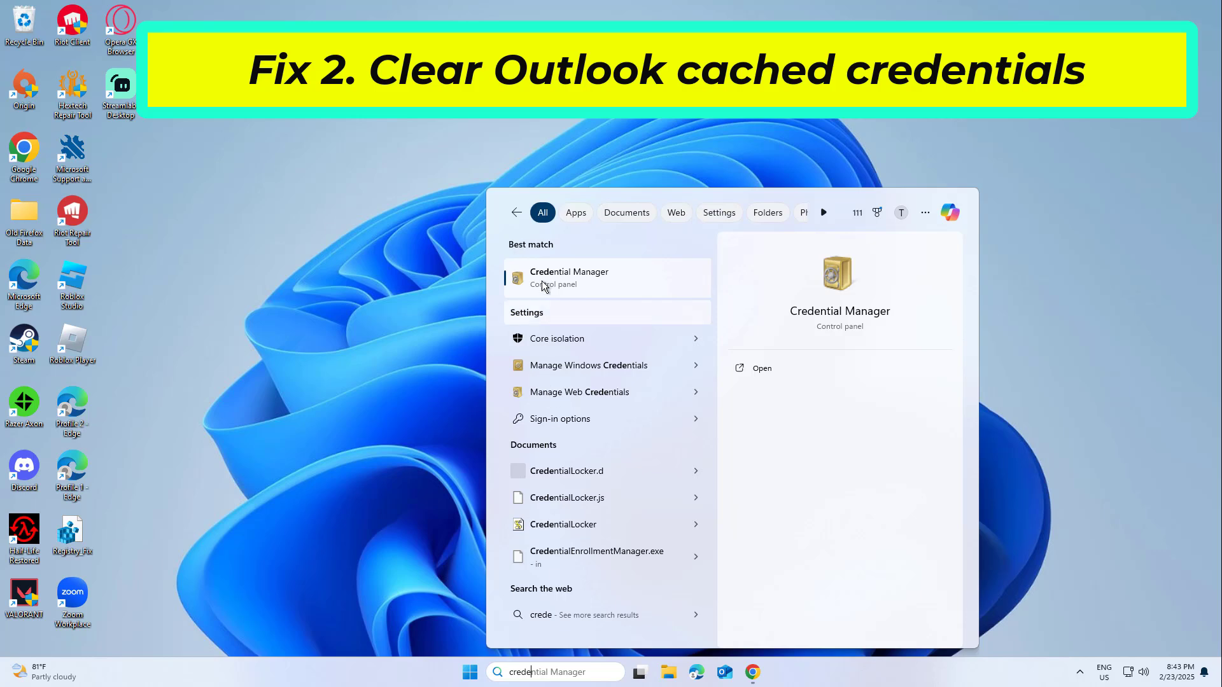
pyautogui.click(576, 277)
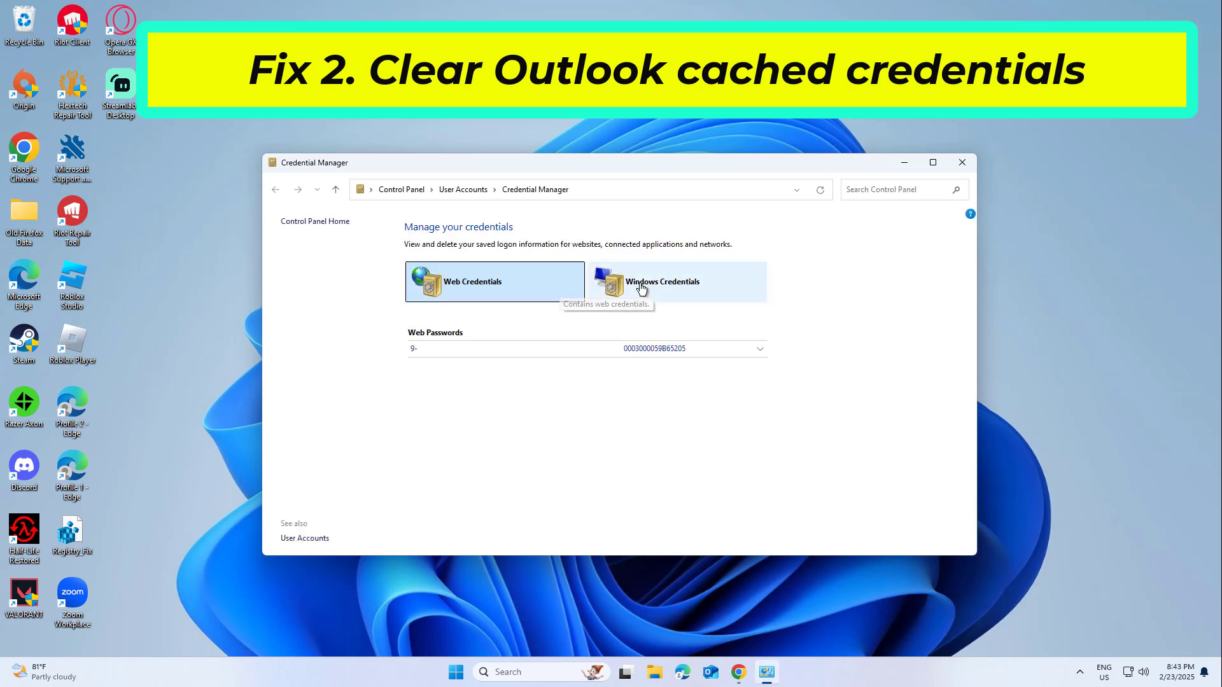
pyautogui.click(714, 297)
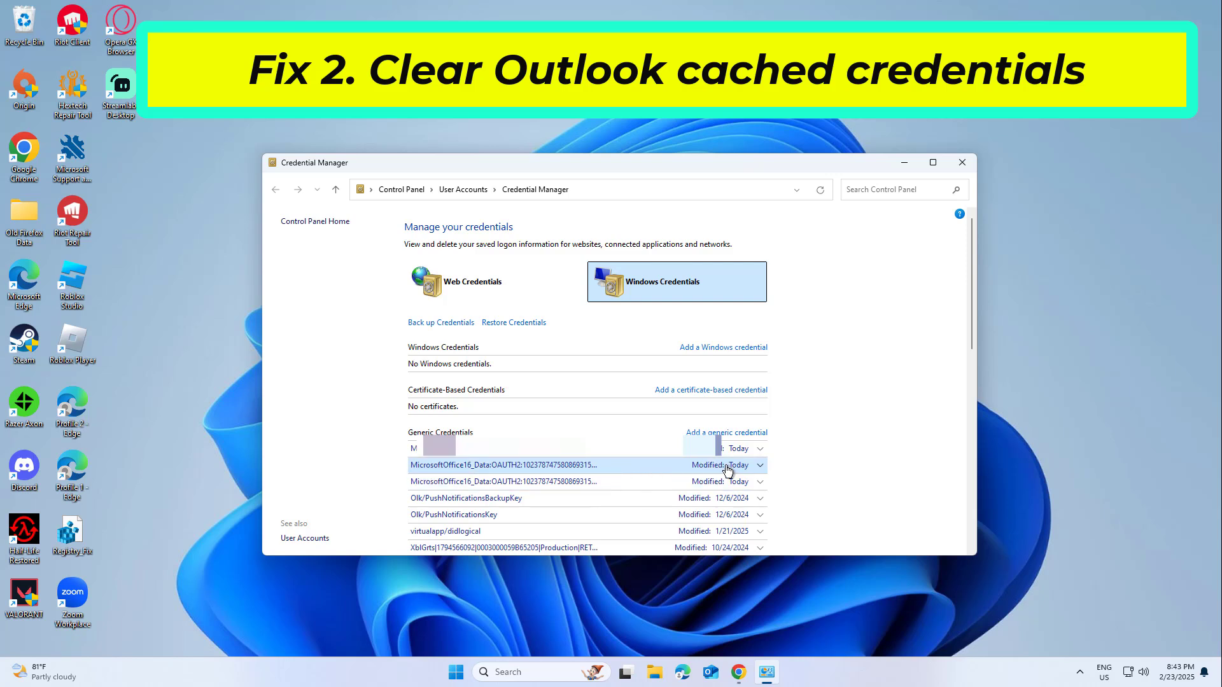
pyautogui.click(728, 470)
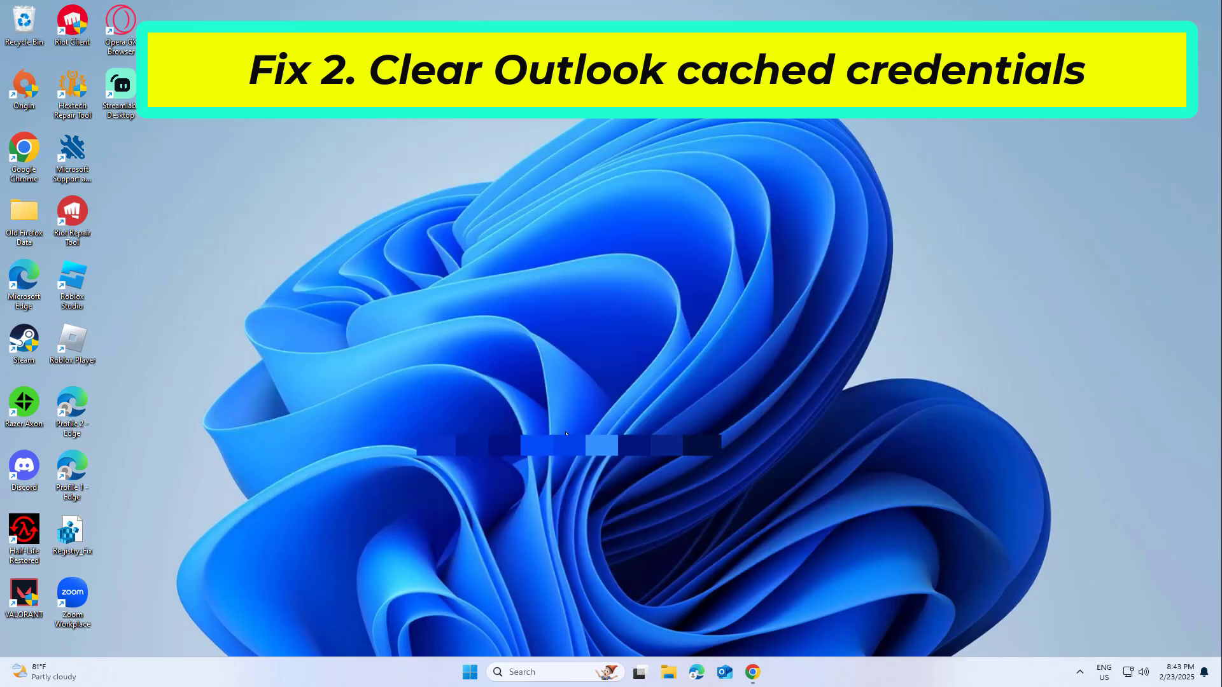
# - Search Windows for "services" and open the Services console
pyautogui.click(547, 677)
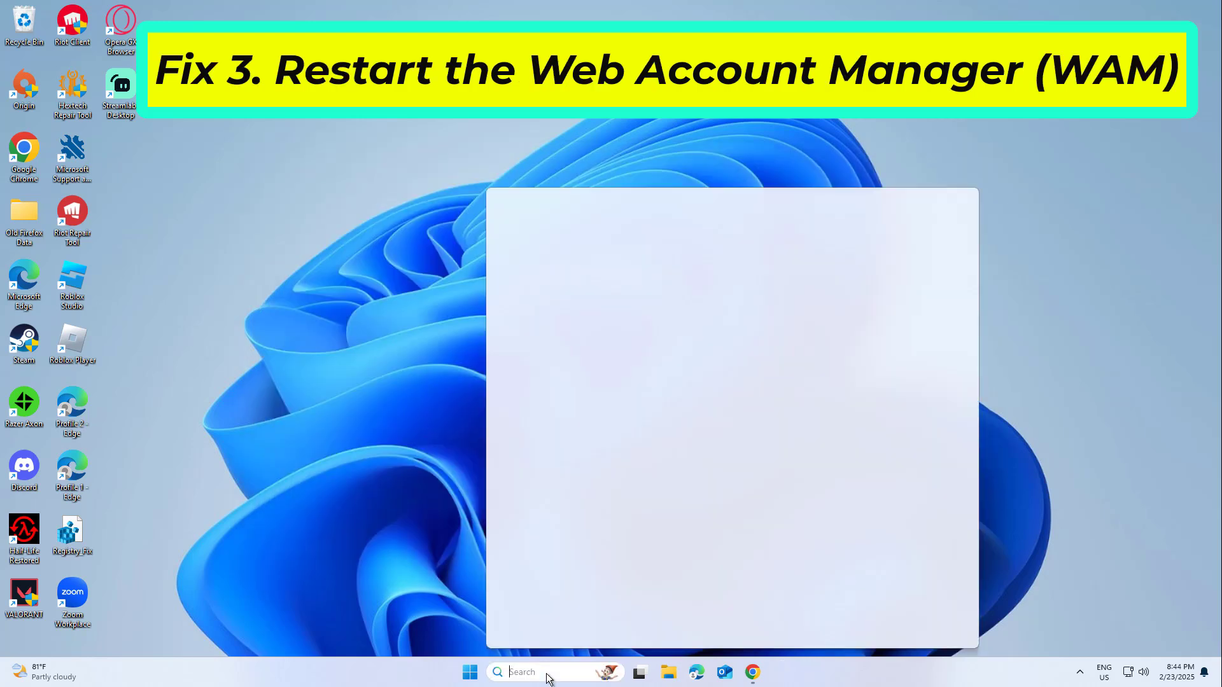
pyautogui.write('serv')
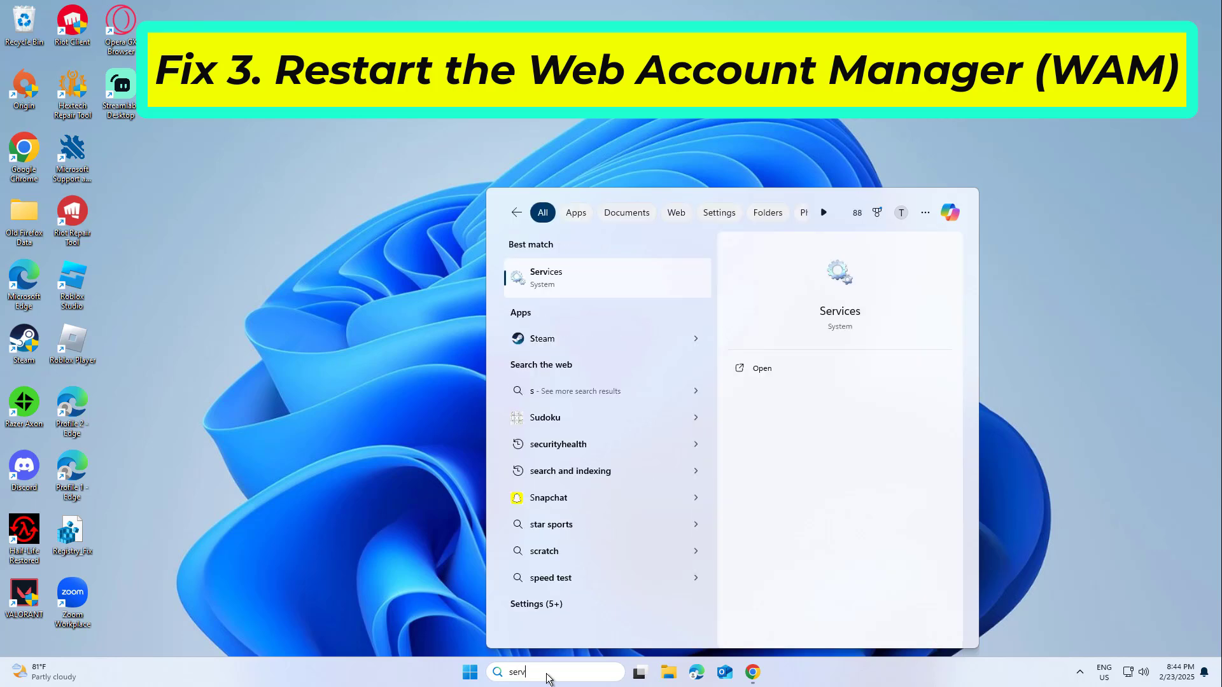
pyautogui.write('ices')
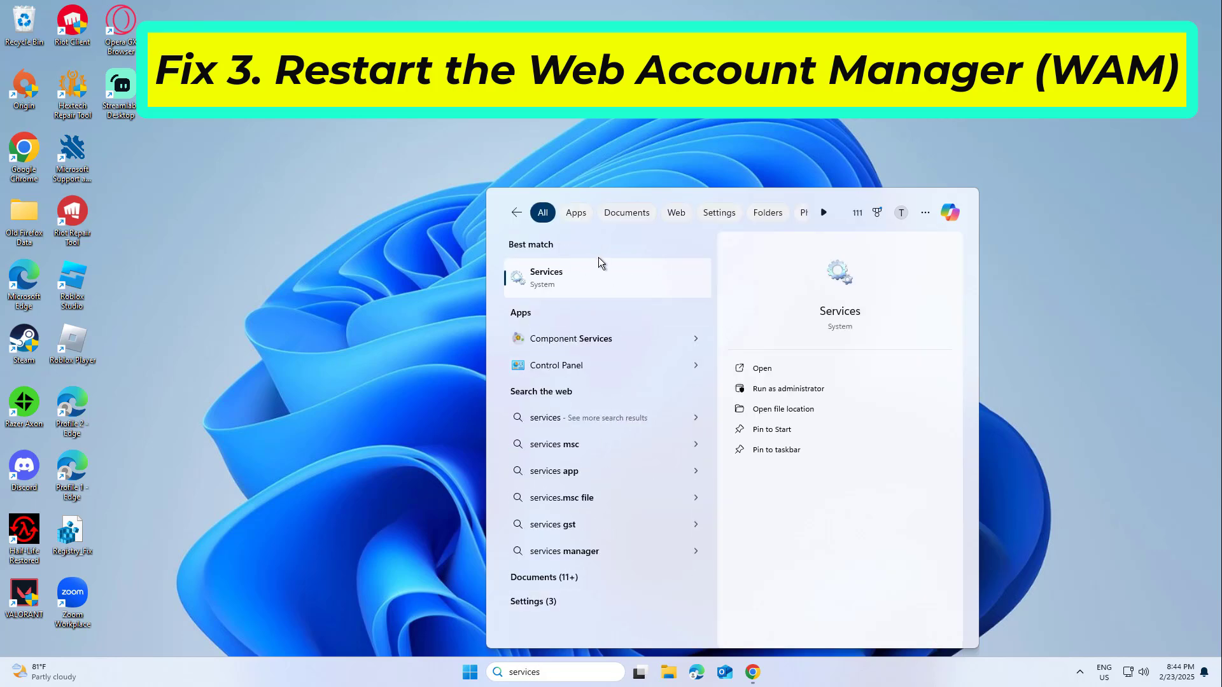
pyautogui.click(582, 268)
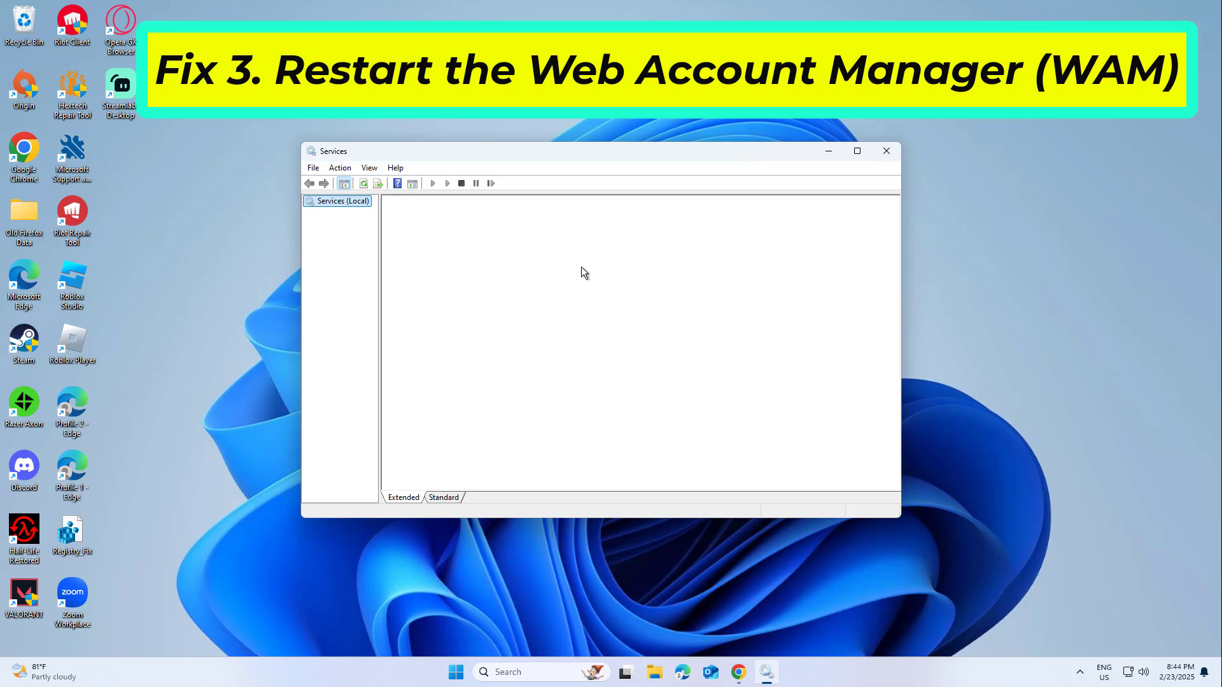
# - Find the Web Account Manager service and restart it
pyautogui.click(569, 353)
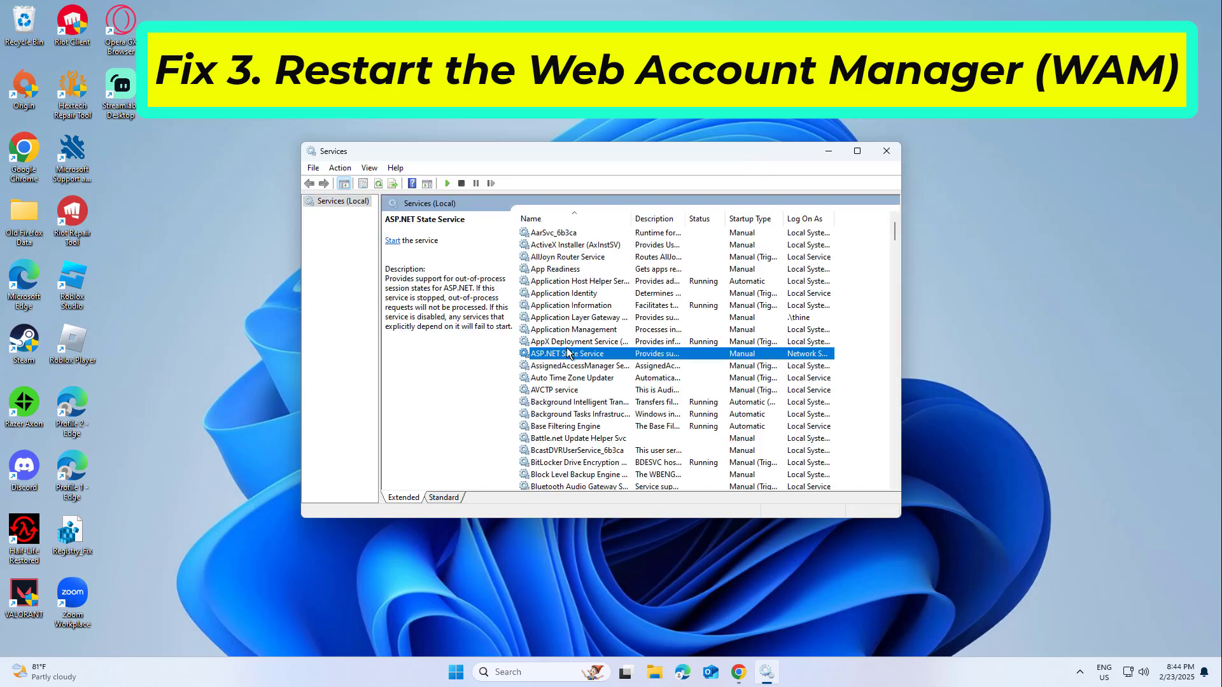
pyautogui.write('web')
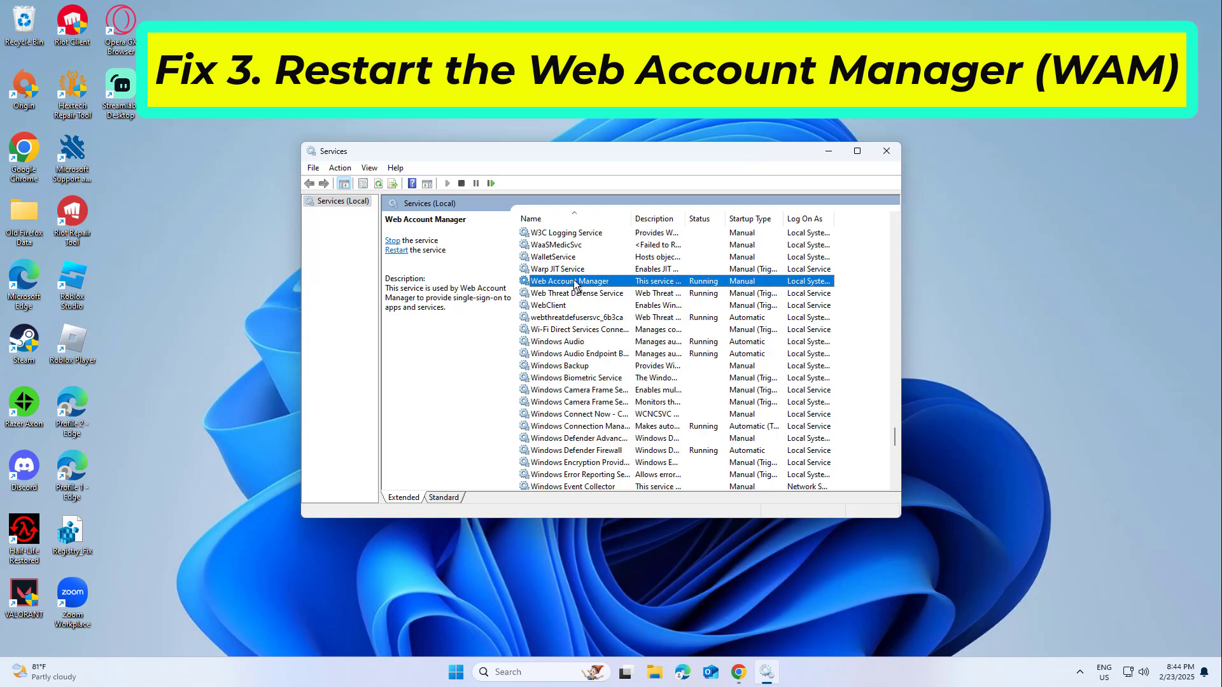
pyautogui.rightClick(574, 283)
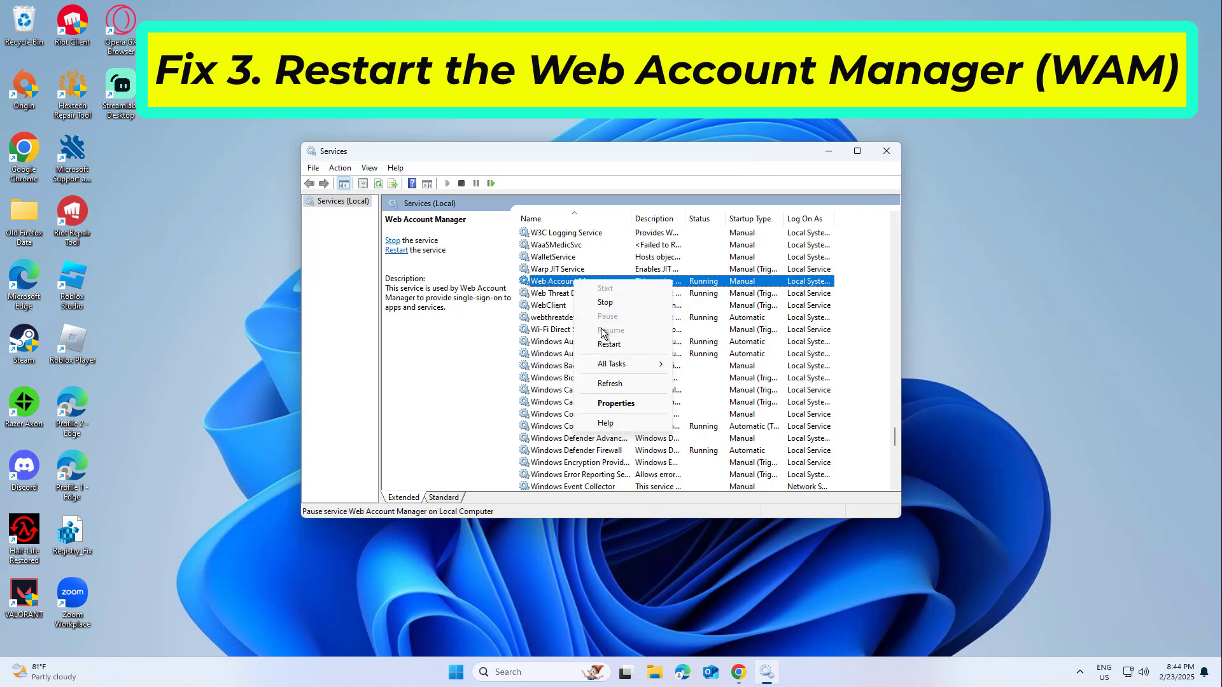
pyautogui.click(637, 347)
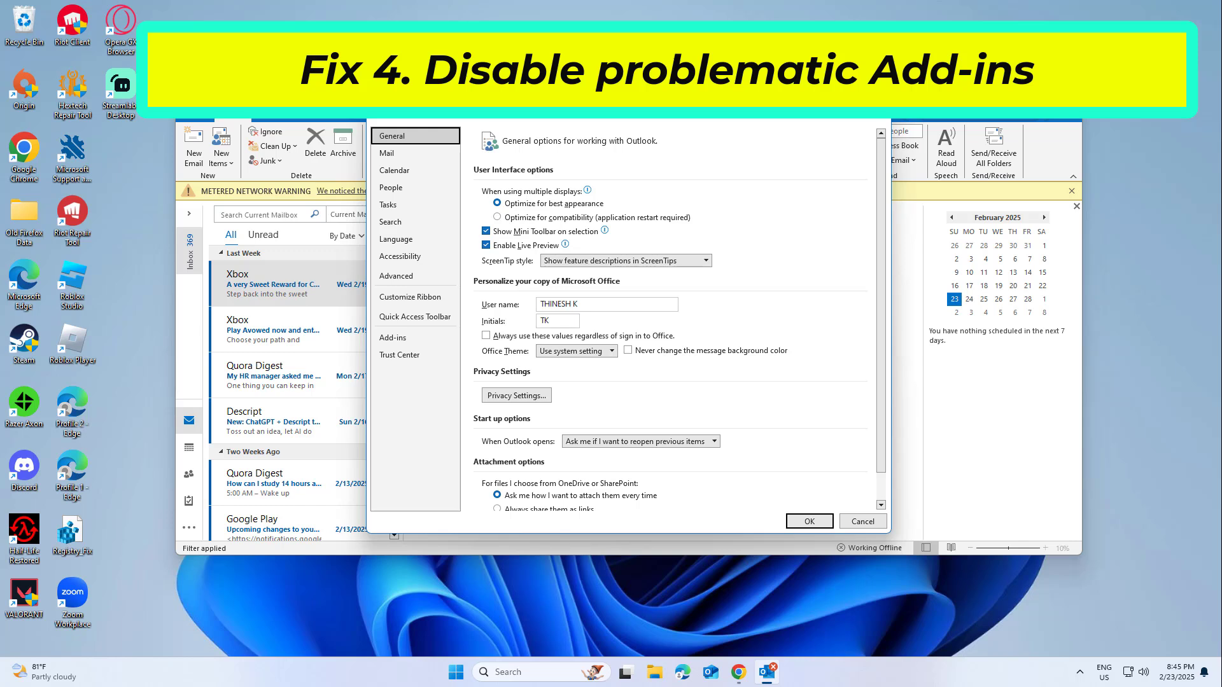
# - Go to the add-ins section of Outlook's options and open the COM Add-ins management dialog
pyautogui.click(404, 338)
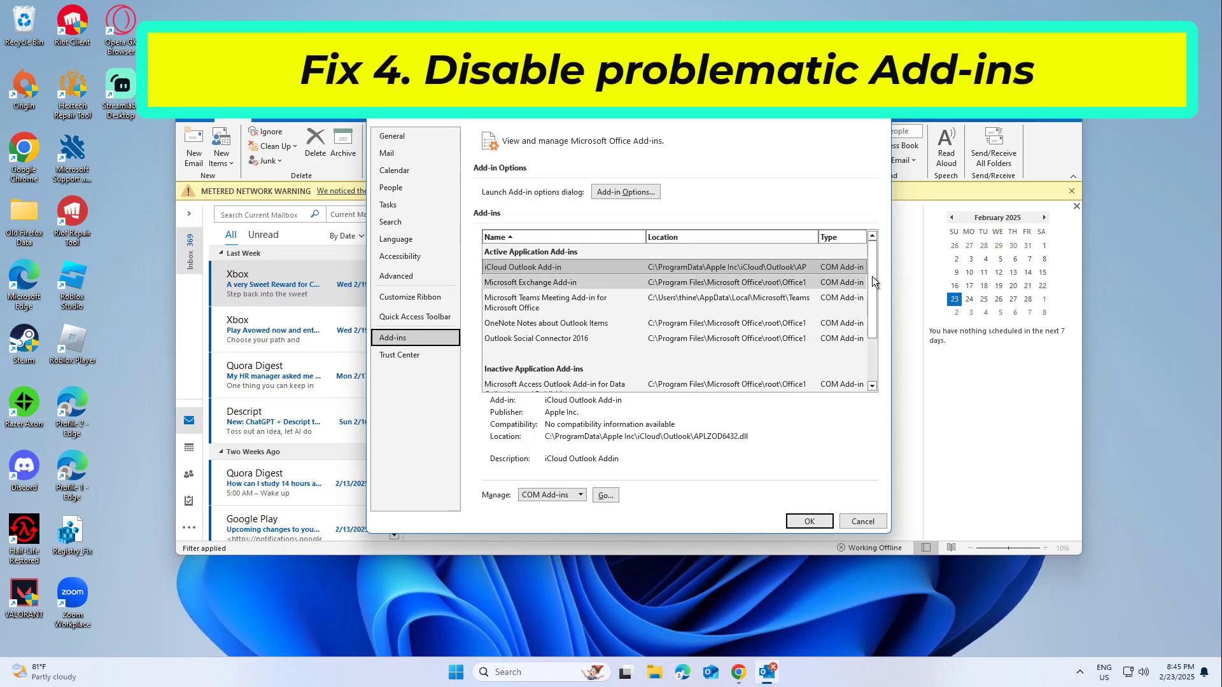
pyautogui.moveTo(876, 275); pyautogui.dragTo(873, 309)
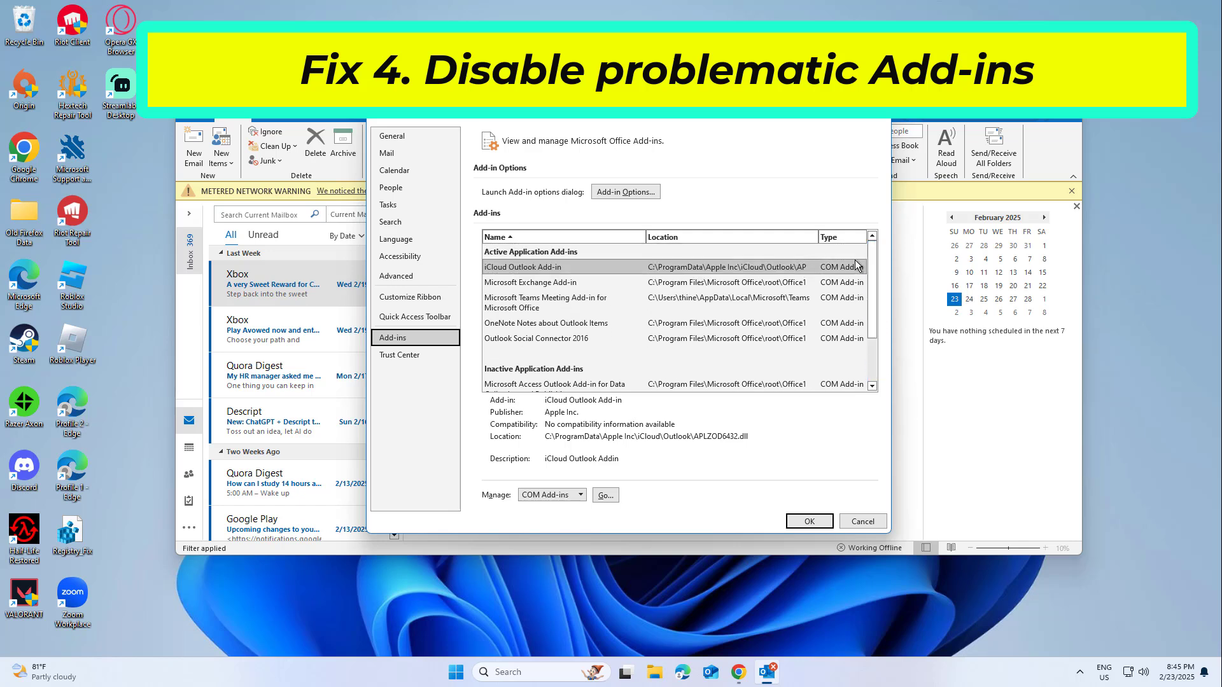
pyautogui.click(604, 496)
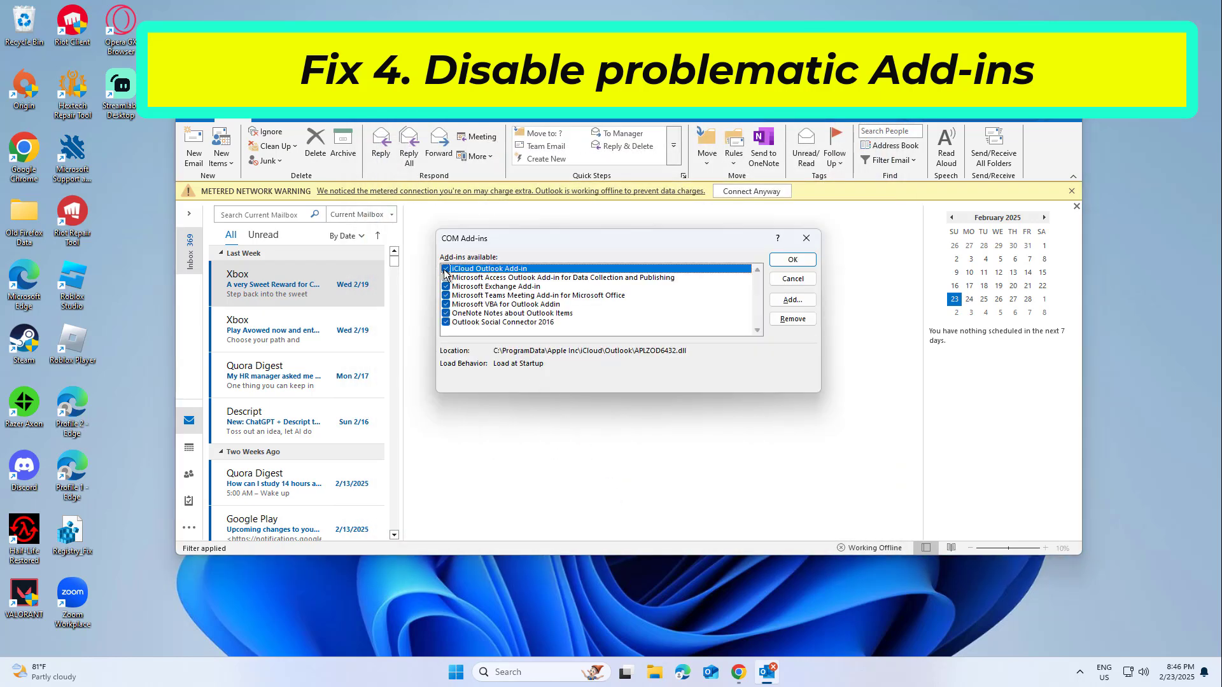
# - Disable every available COM add-in, from iCloud Outlook Add-in through Outlook Social Connector 2016, apply the change and close Outlook
pyautogui.click(446, 268)
pyautogui.click(446, 277)
pyautogui.click(446, 287)
pyautogui.click(446, 296)
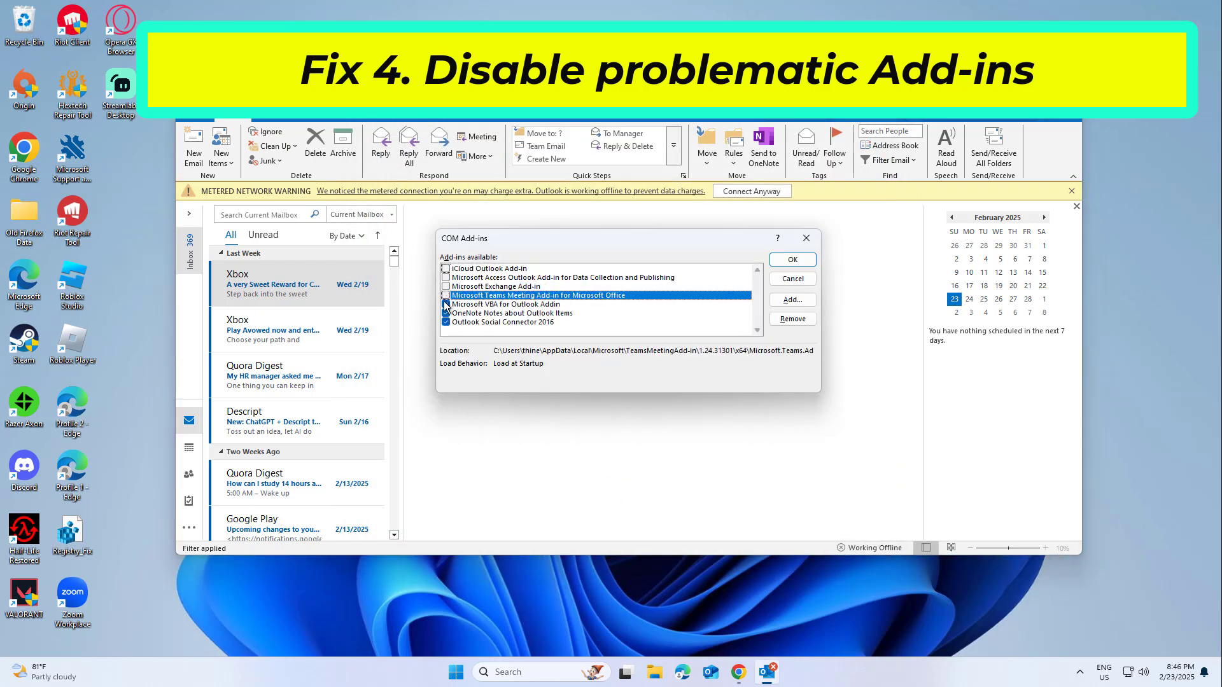
pyautogui.click(446, 305)
pyautogui.click(445, 313)
pyautogui.click(445, 322)
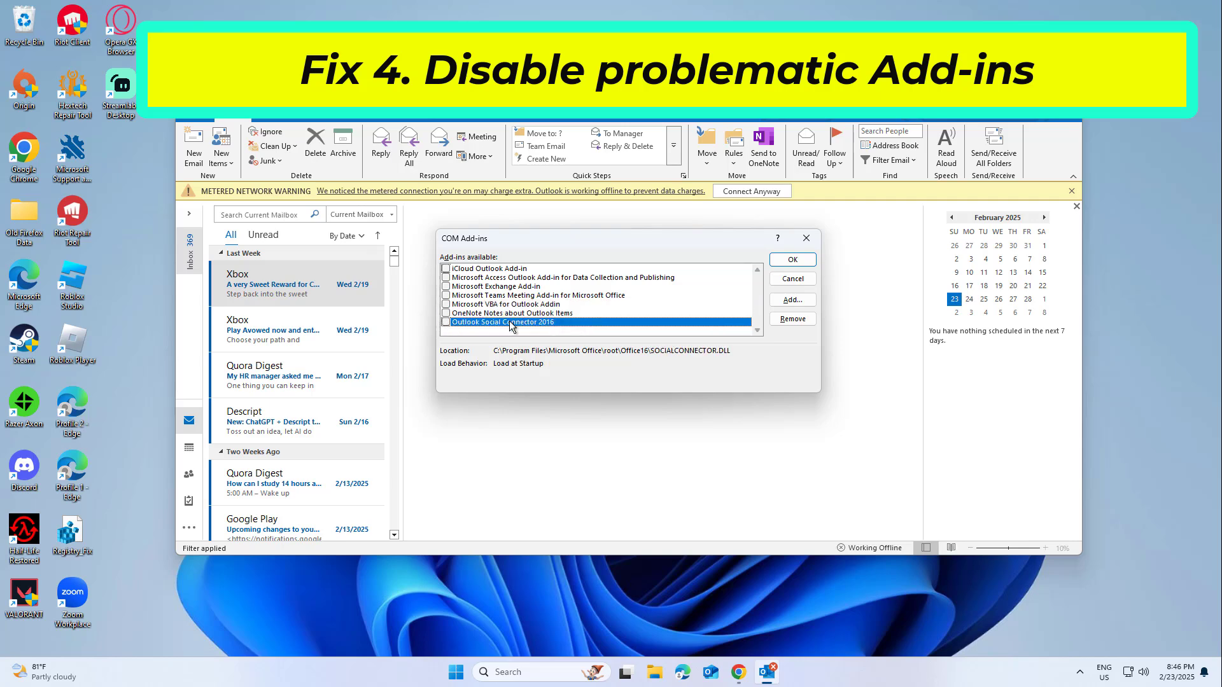
pyautogui.click(798, 262)
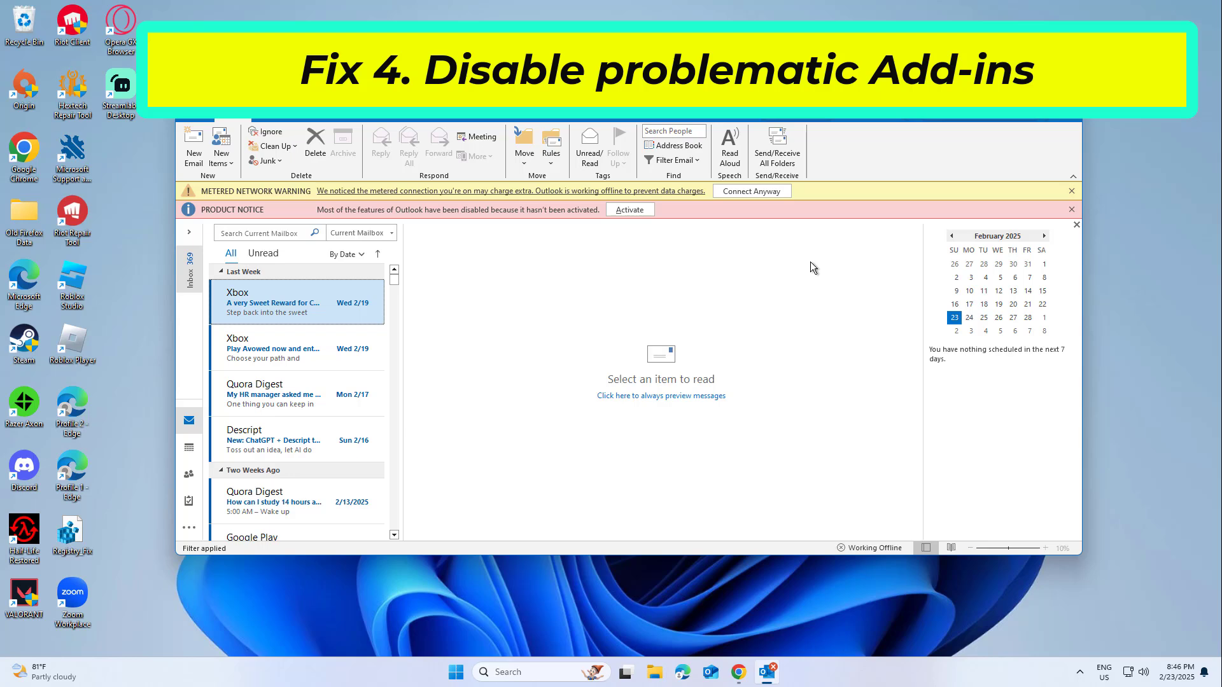
pyautogui.hotkey('alt', 'F4')
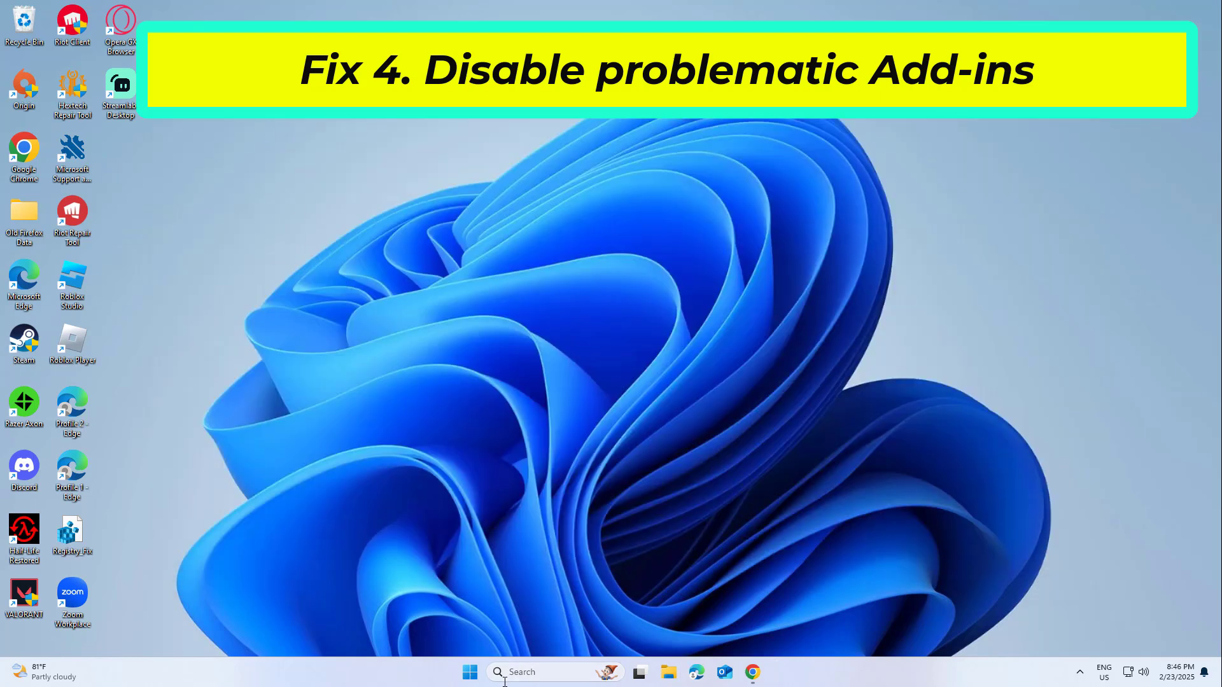
# - Search Windows for the work or school account settings and open Access work or school
pyautogui.click(528, 671)
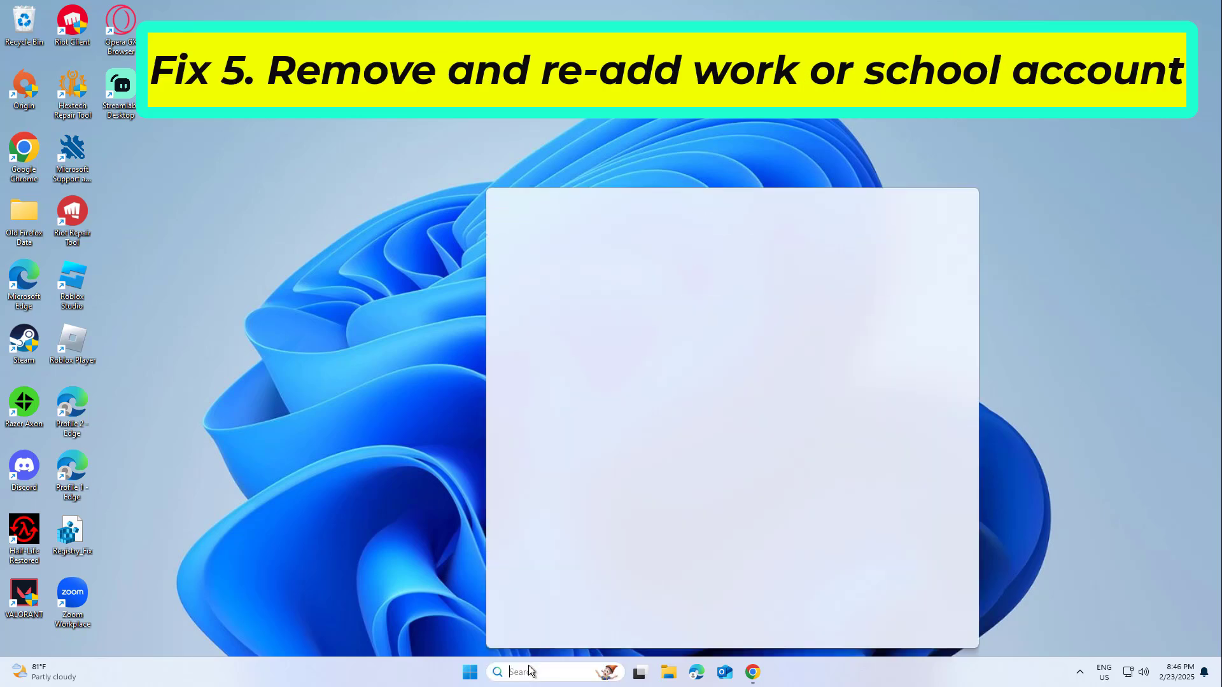
pyautogui.write('work')
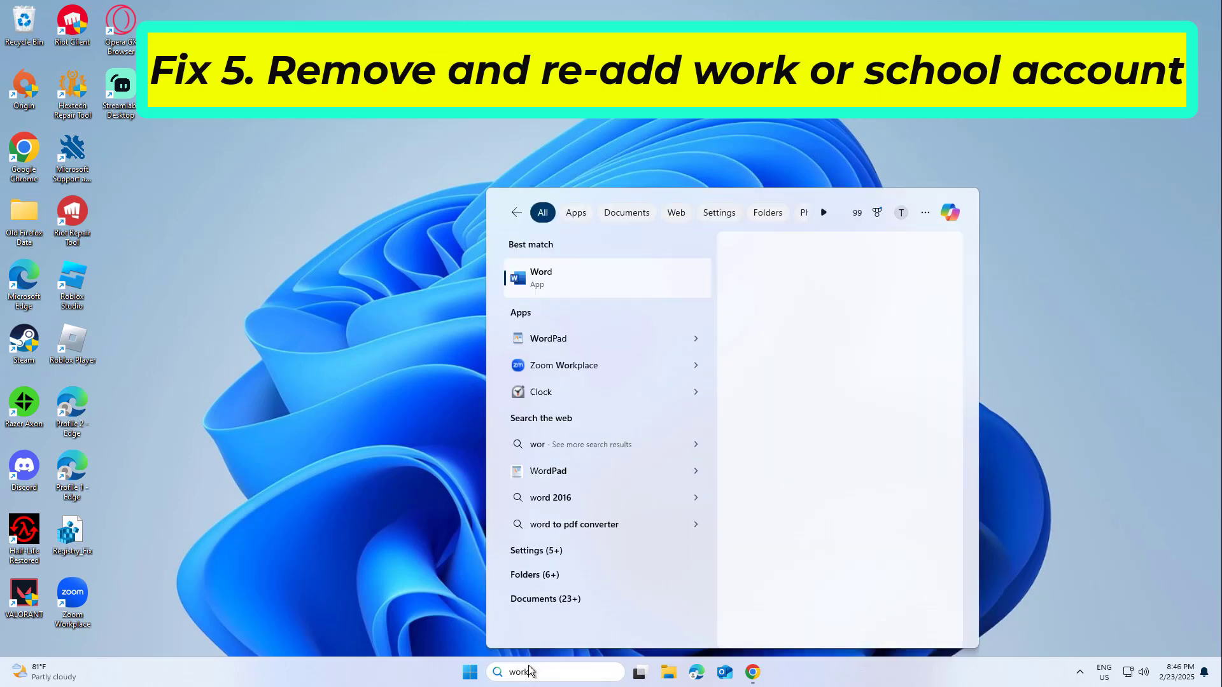
pyautogui.write(' or s')
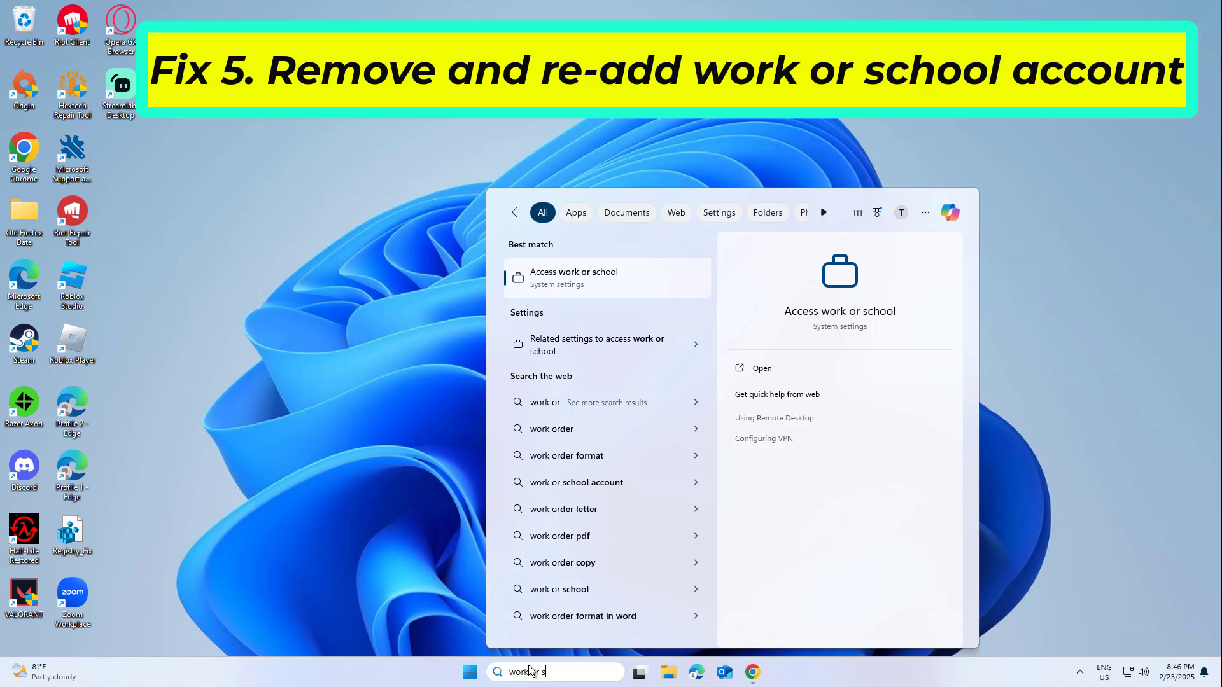
pyautogui.write('choo')
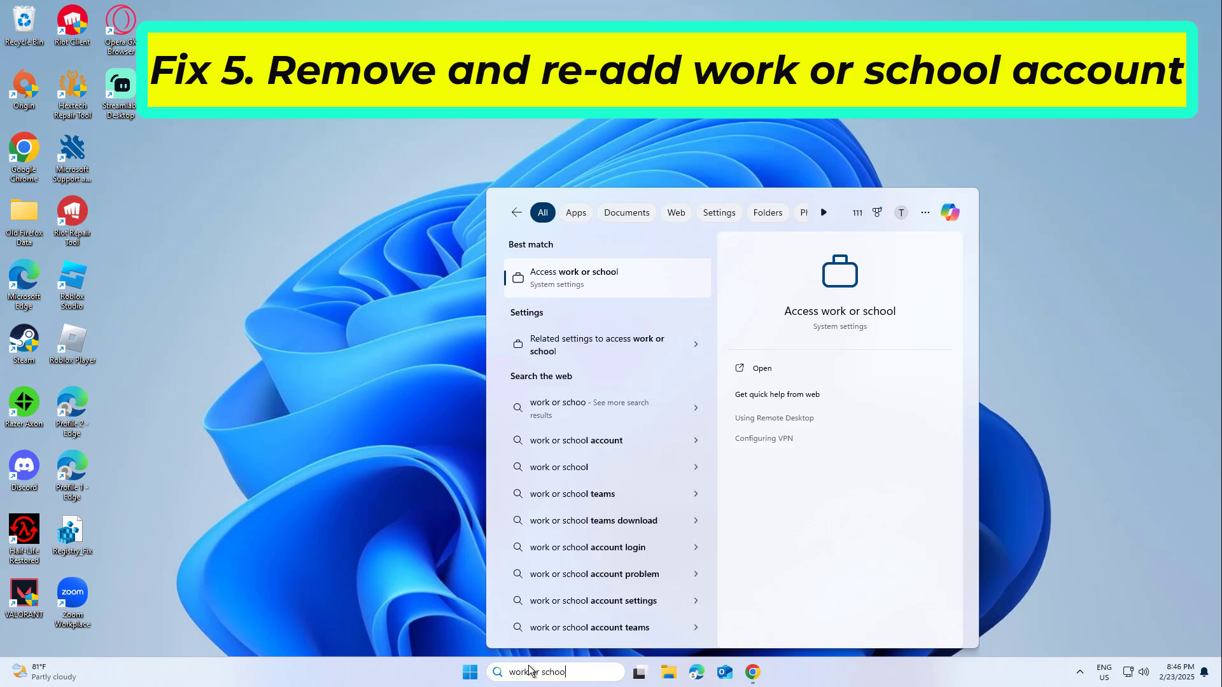
pyautogui.click(589, 284)
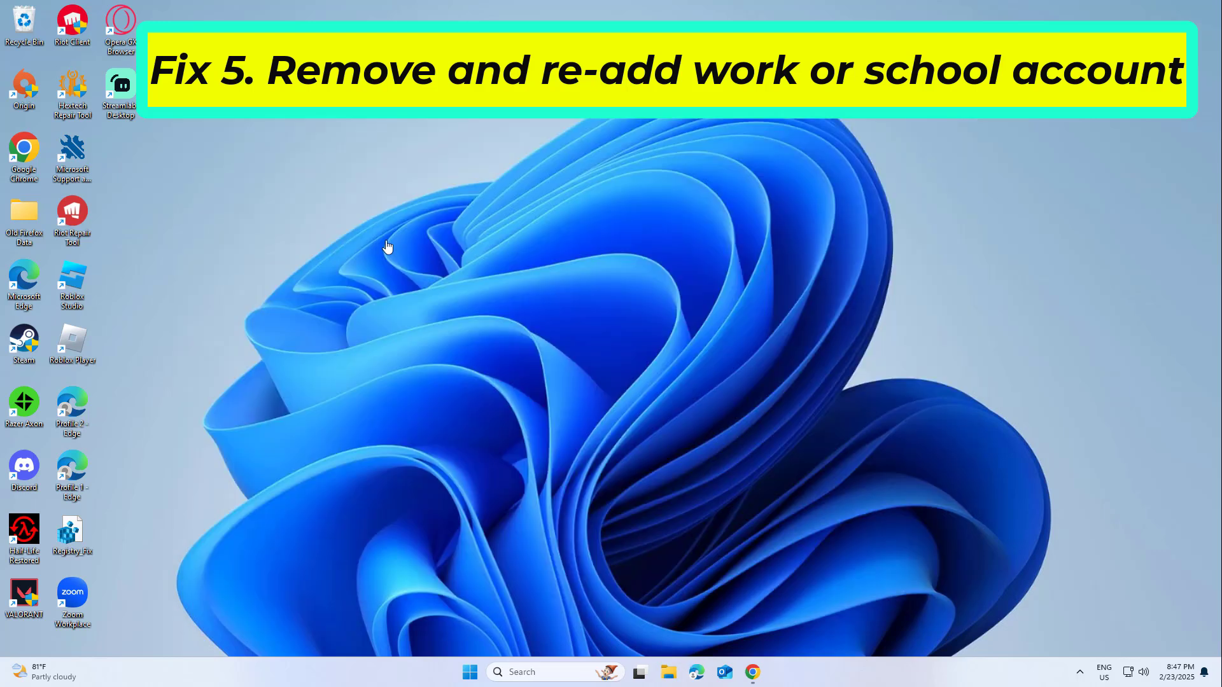
# - Open Control Panel and display the list of installed programs that can be uninstalled or changed
pyautogui.click(528, 671)
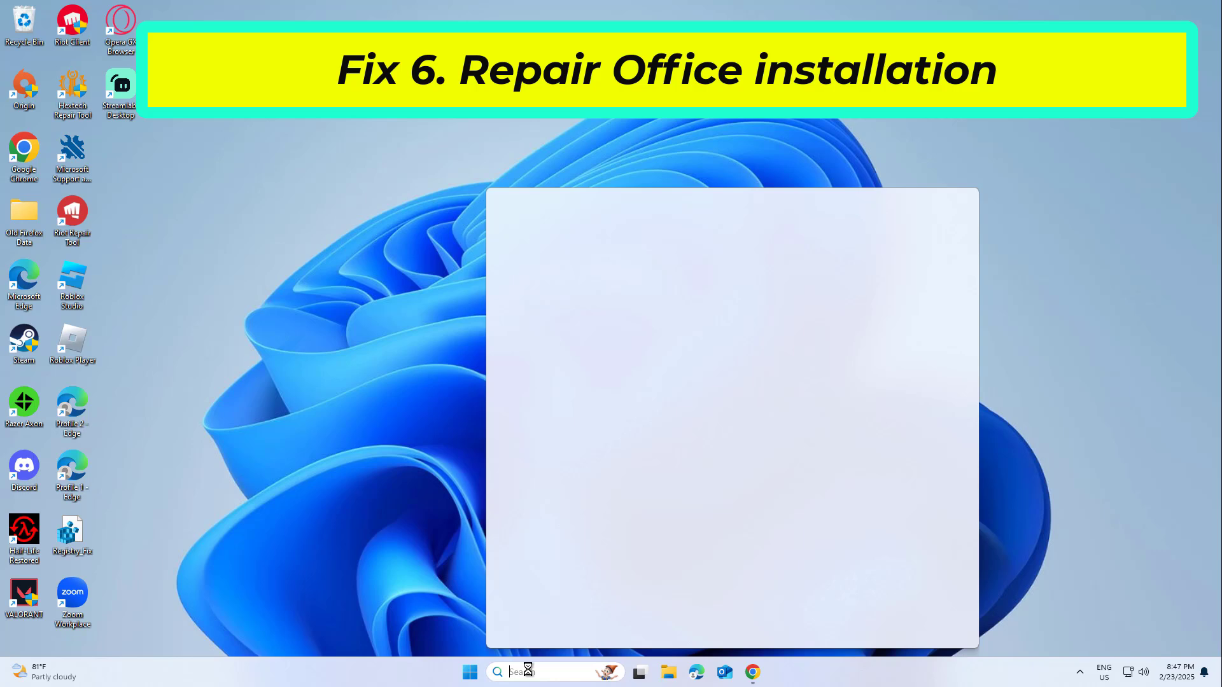
pyautogui.write('con')
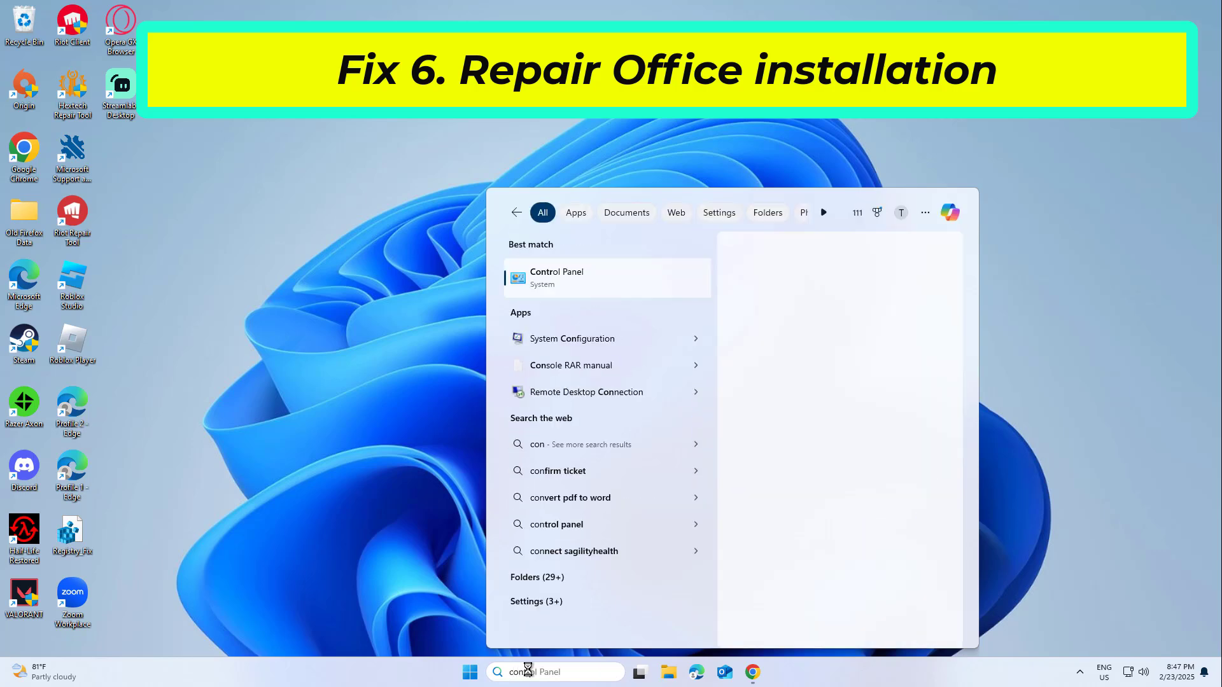
pyautogui.write('trol')
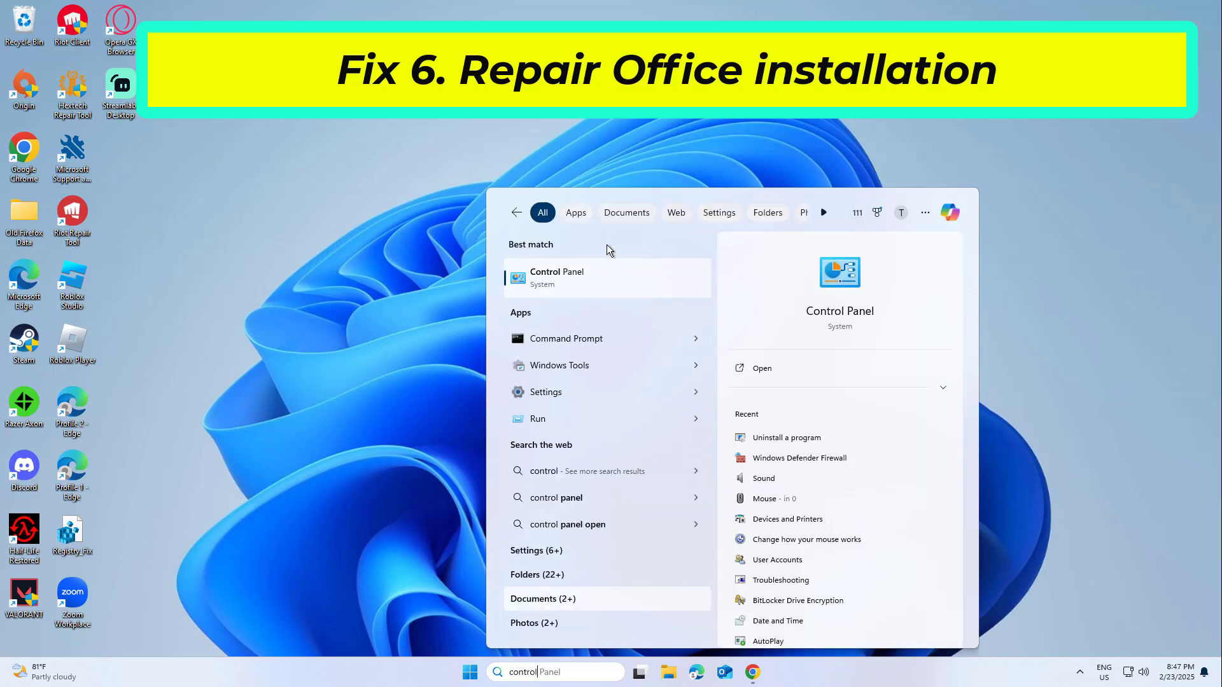
pyautogui.click(534, 277)
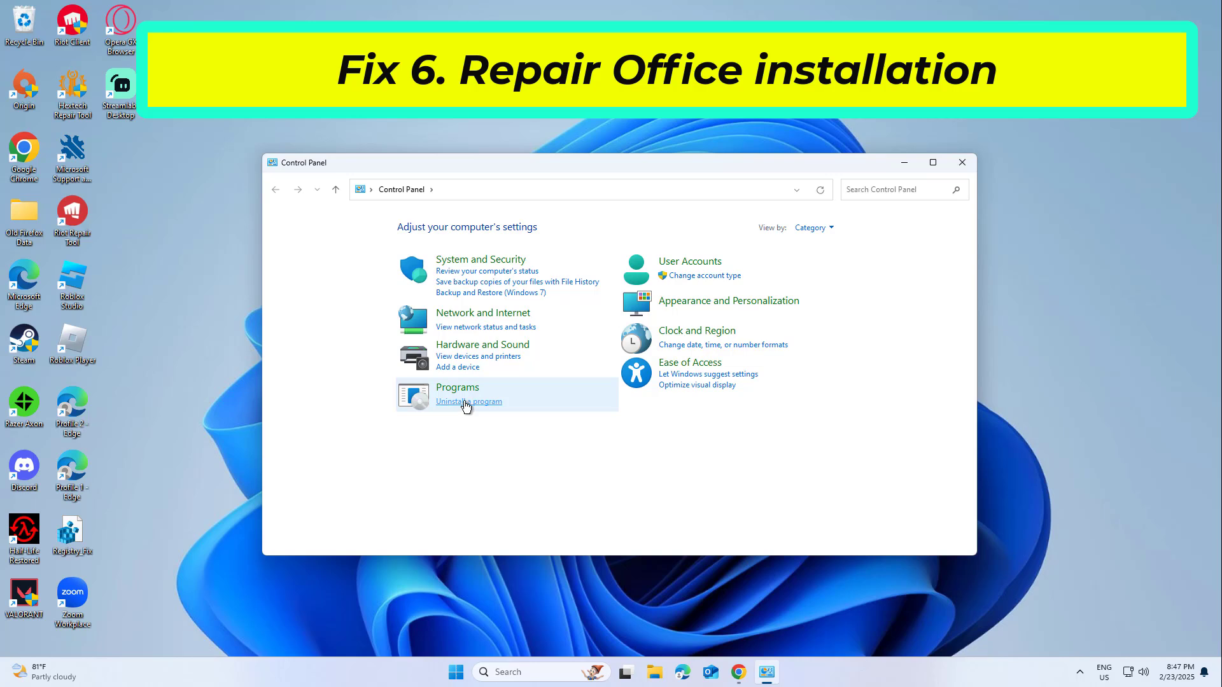
pyautogui.click(465, 406)
# - Start changing the Microsoft 365 - en-us installation, allow the elevation request and choose Online Repair as the repair type
pyautogui.click(459, 391)
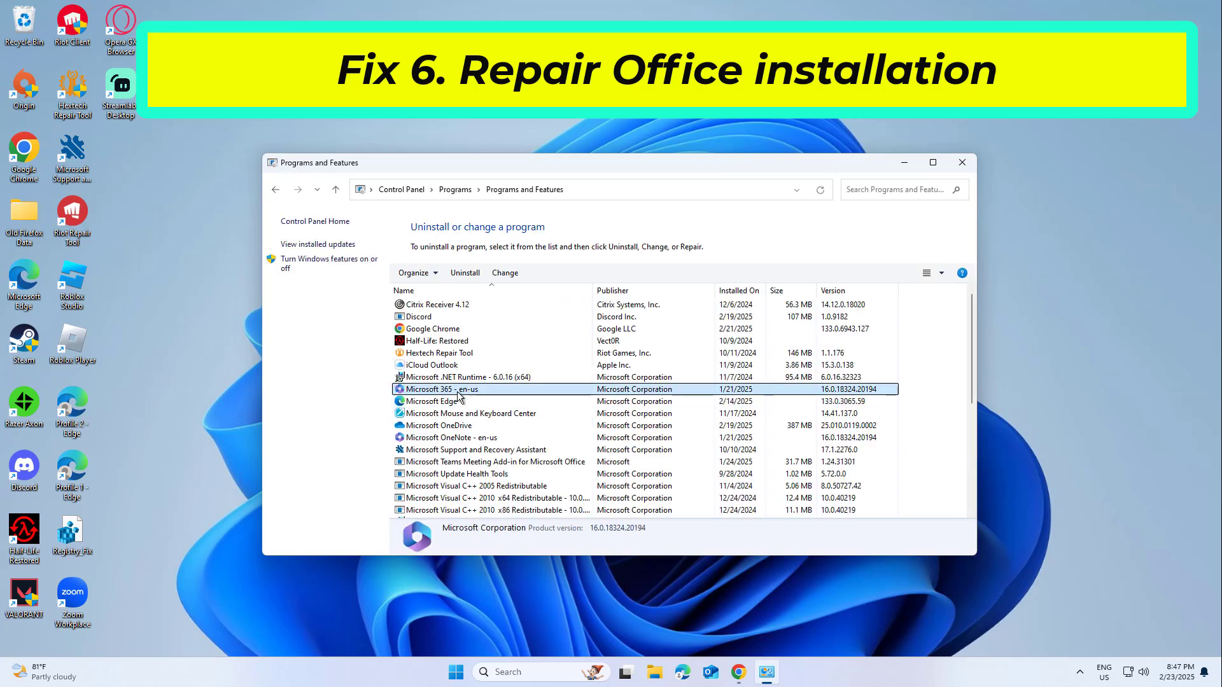
pyautogui.rightClick(465, 394)
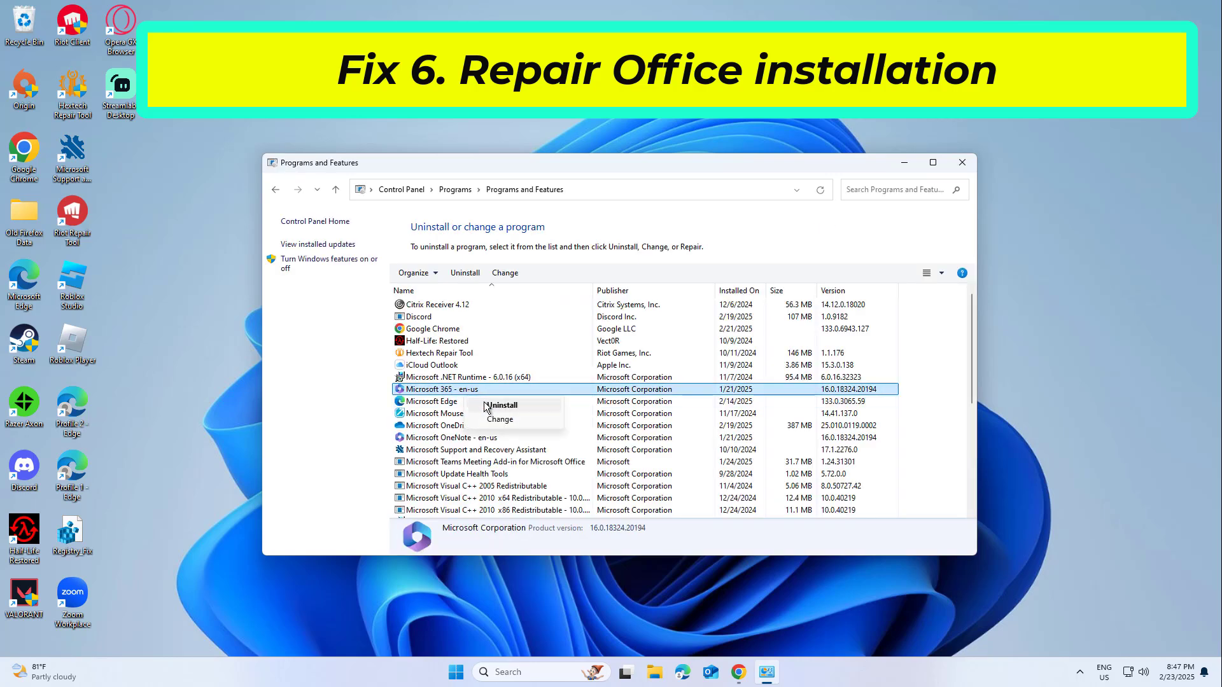
pyautogui.click(536, 423)
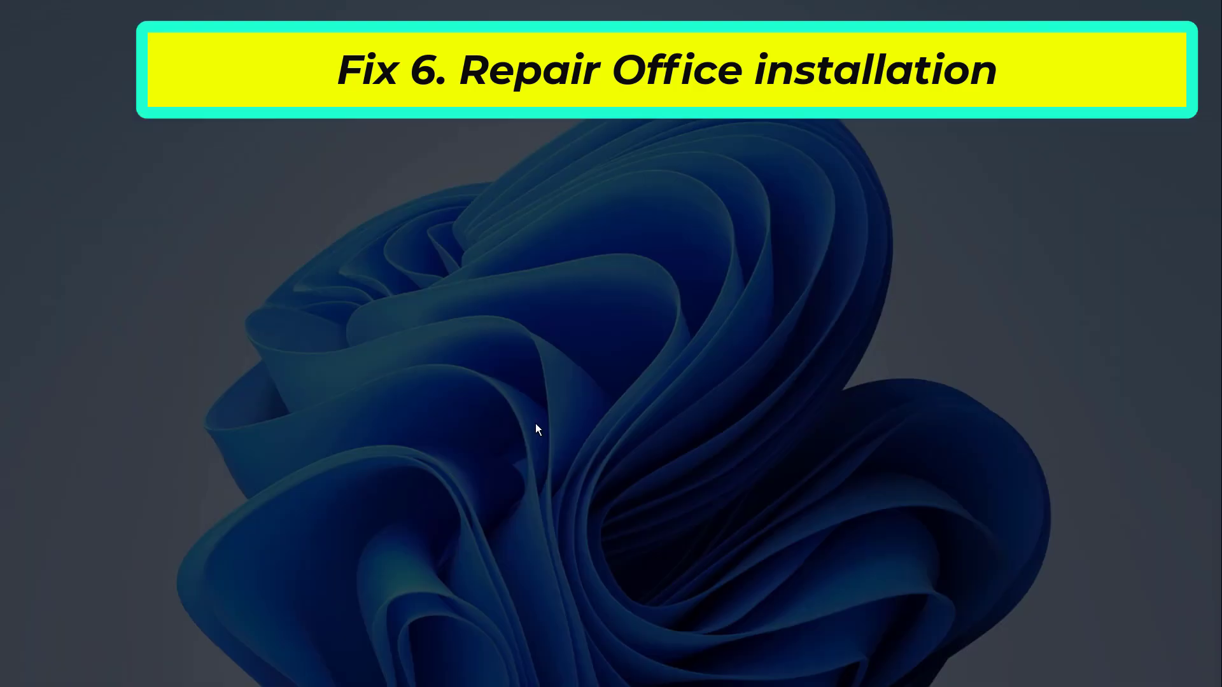
pyautogui.click(547, 437)
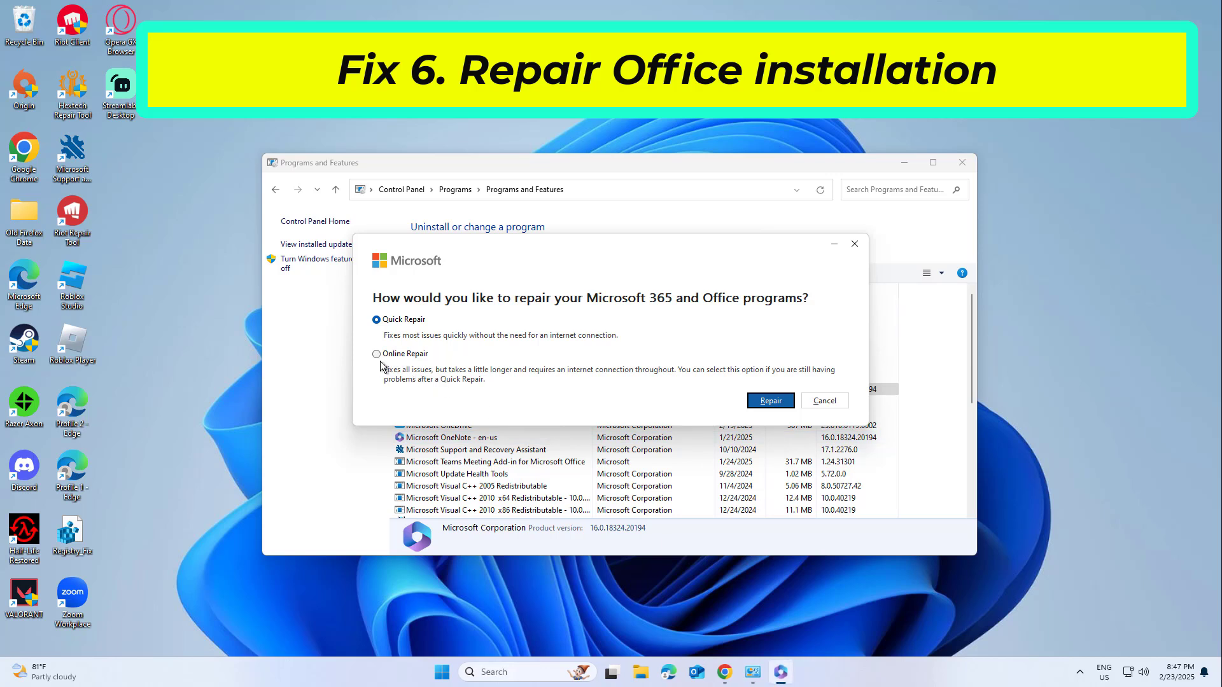
pyautogui.click(378, 356)
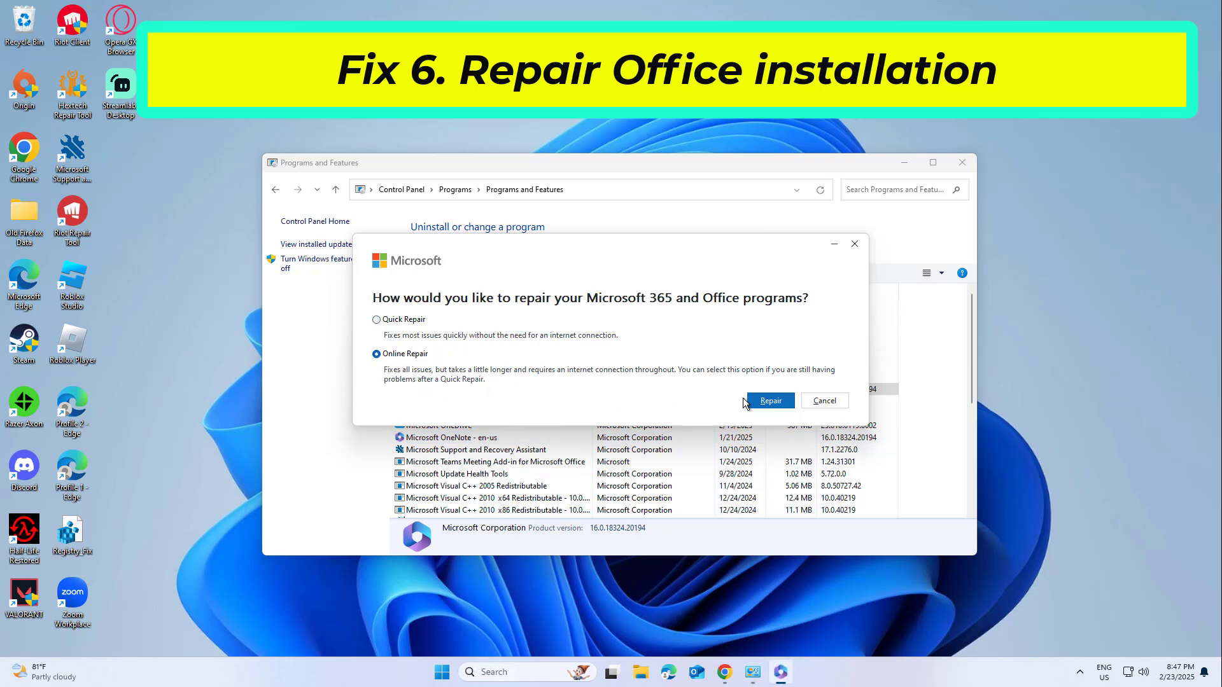